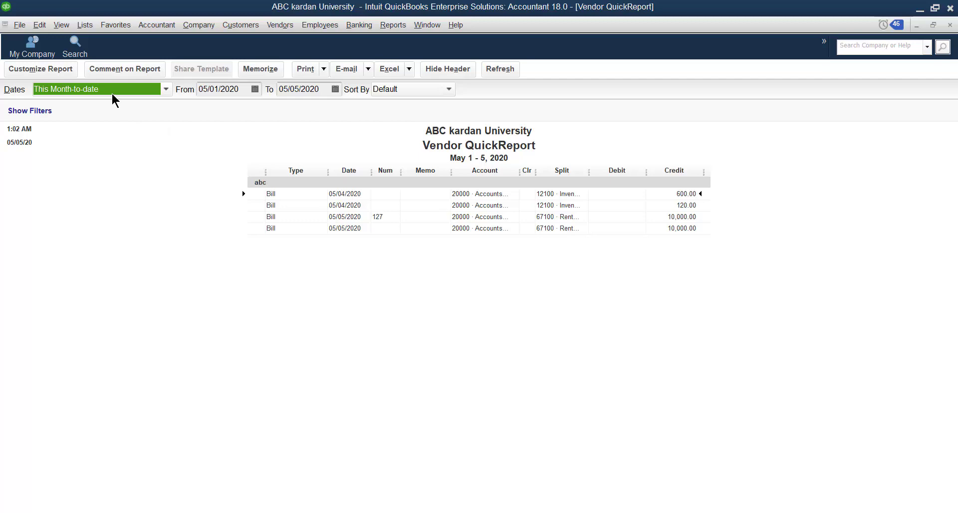
- Set the Vendor QuickReport date range to All and close the report after reviewing the vendor's transactions
key(a)
click(186, 235)
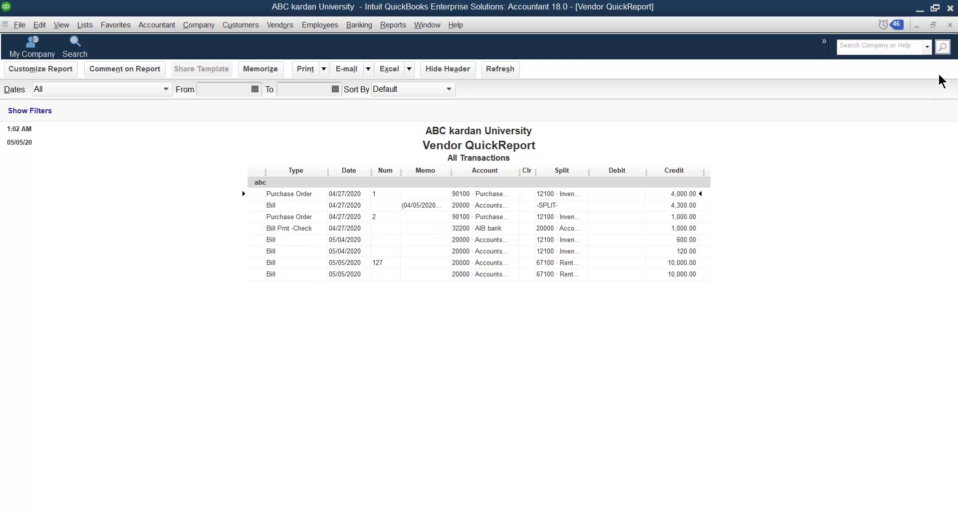
click(949, 25)
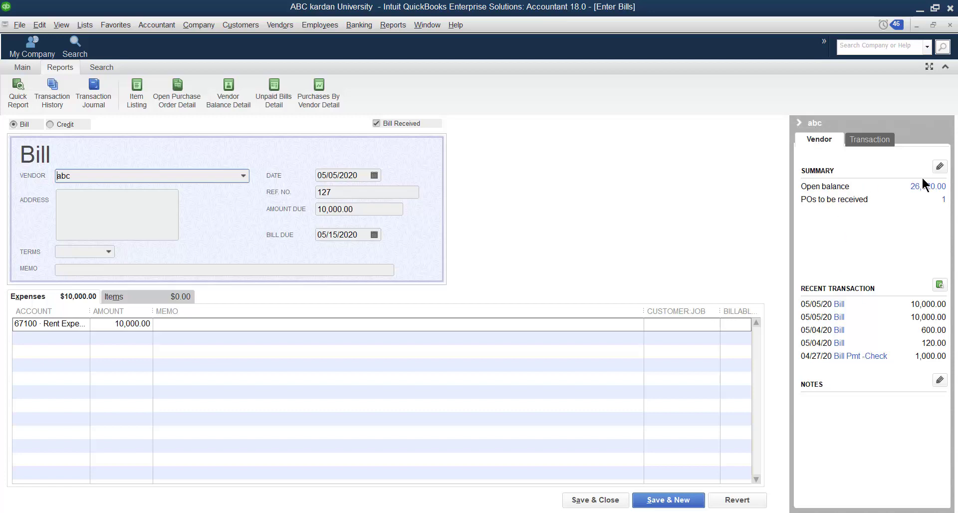
- Check the bill's transaction summary and vendor summary, and view its Transaction Journal report
click(875, 139)
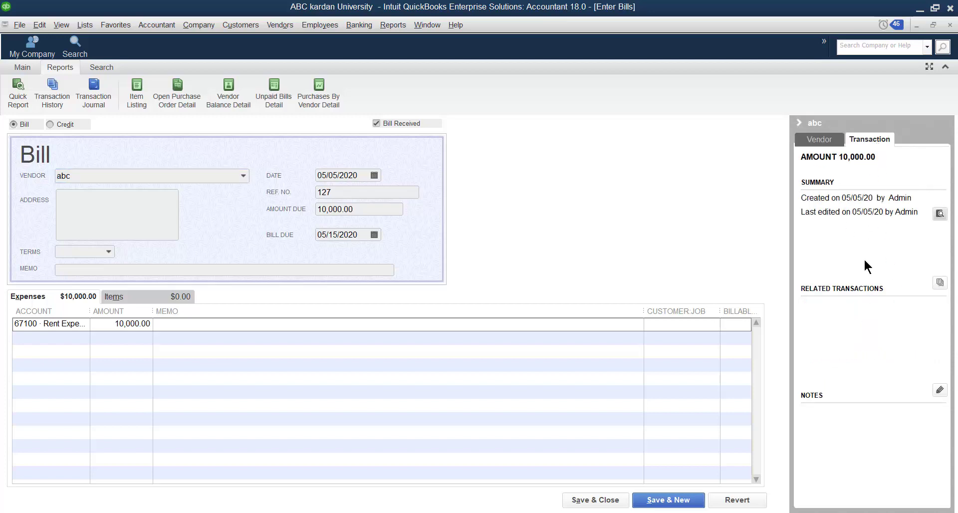
click(827, 139)
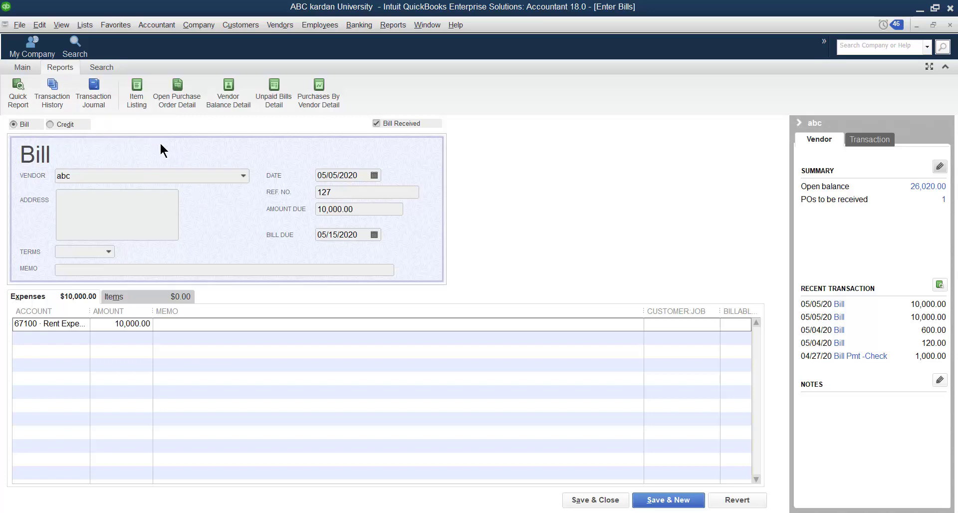
click(90, 101)
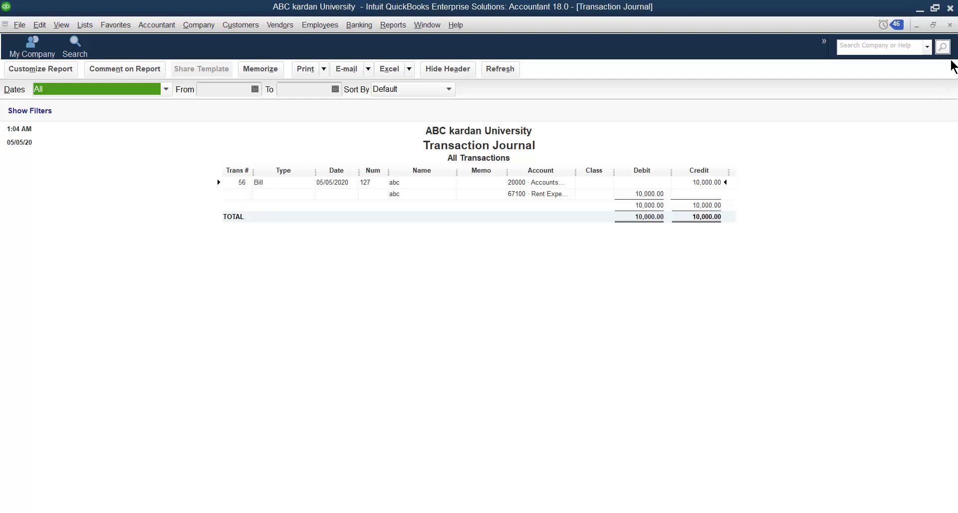
click(949, 25)
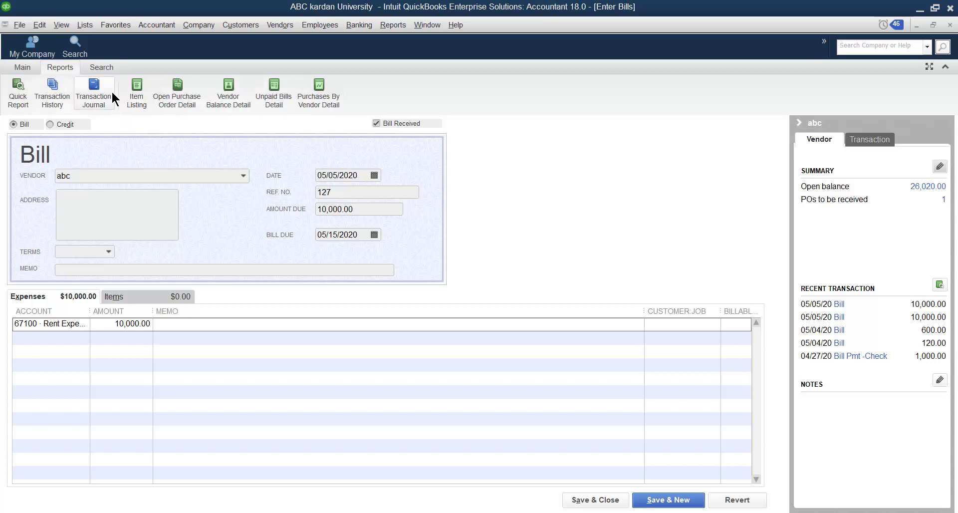
- Check the bill's transaction history and view the Item Listing report
click(54, 100)
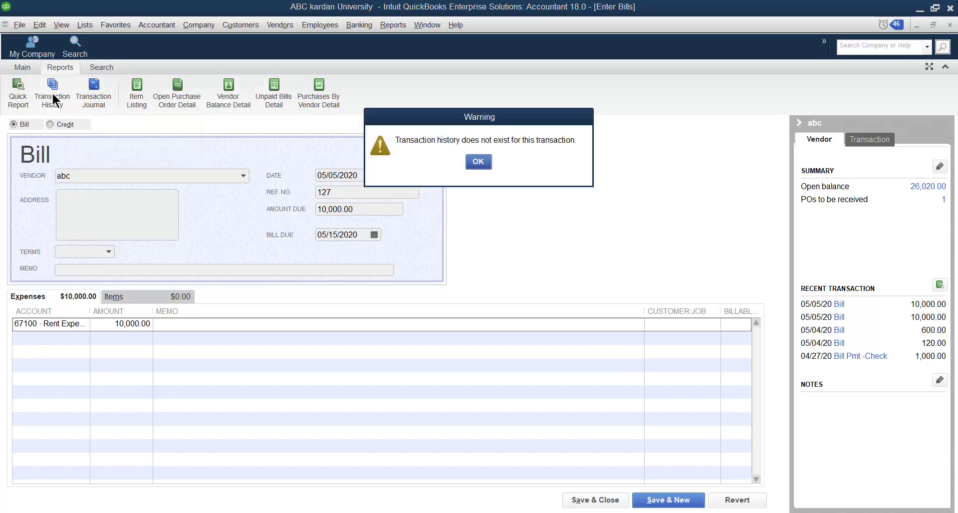
click(478, 162)
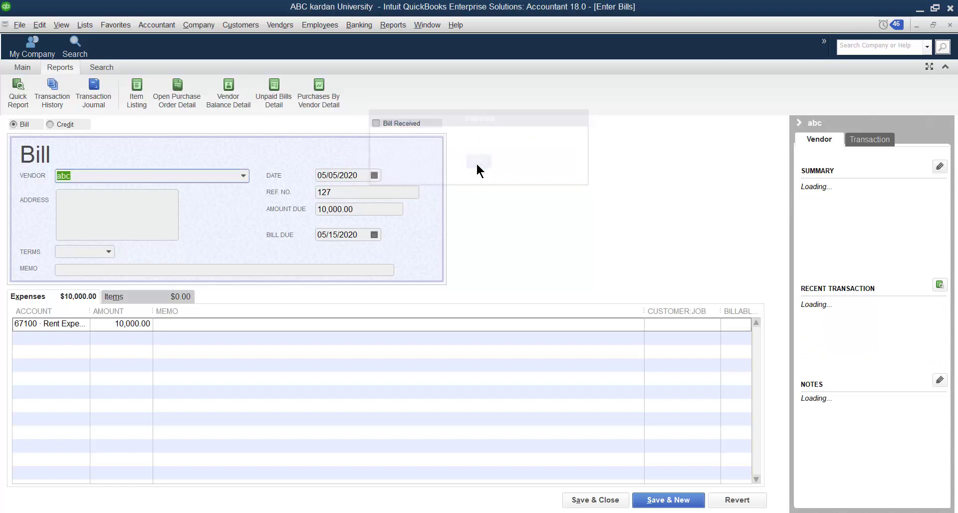
click(133, 100)
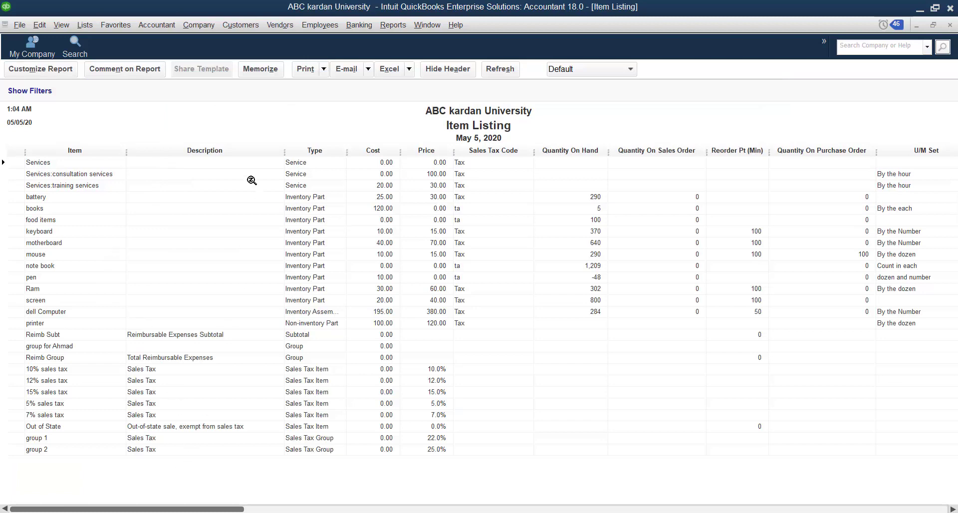
click(949, 25)
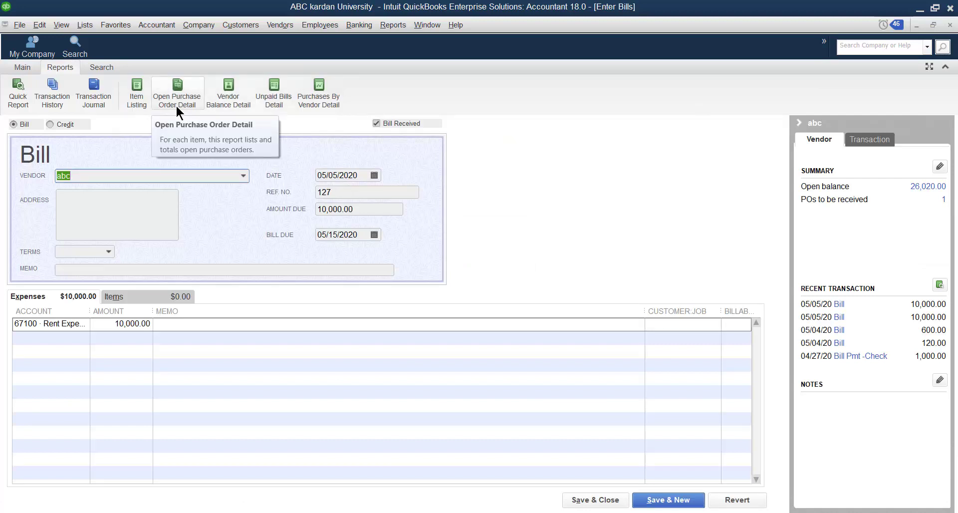
click(273, 25)
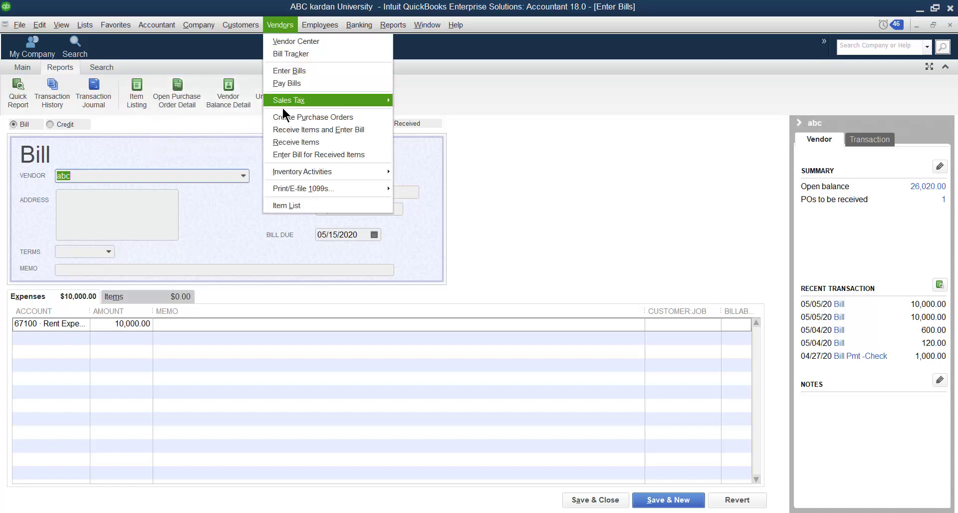
click(557, 177)
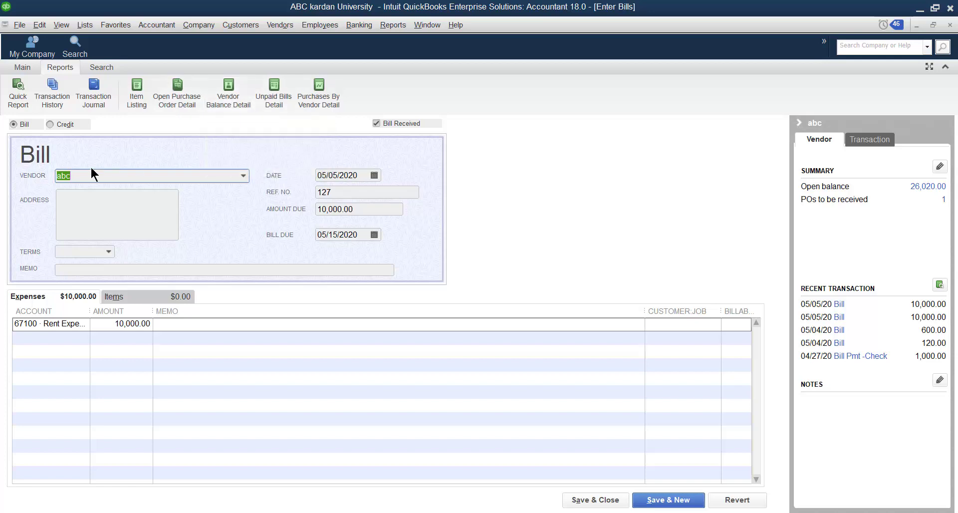
- Open the Vendor Balance Detail report and review every vendor's transactions and the overall total
click(222, 95)
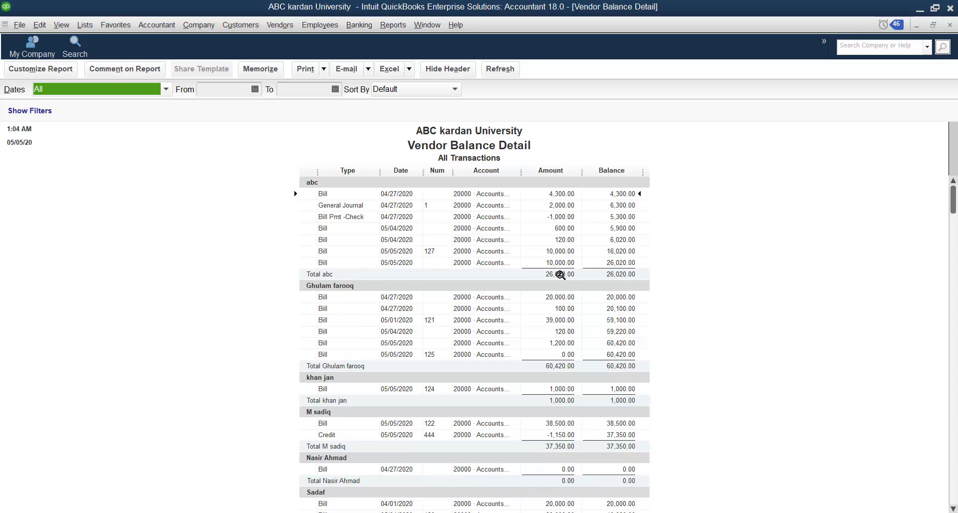
scroll(352, 299, down, 2)
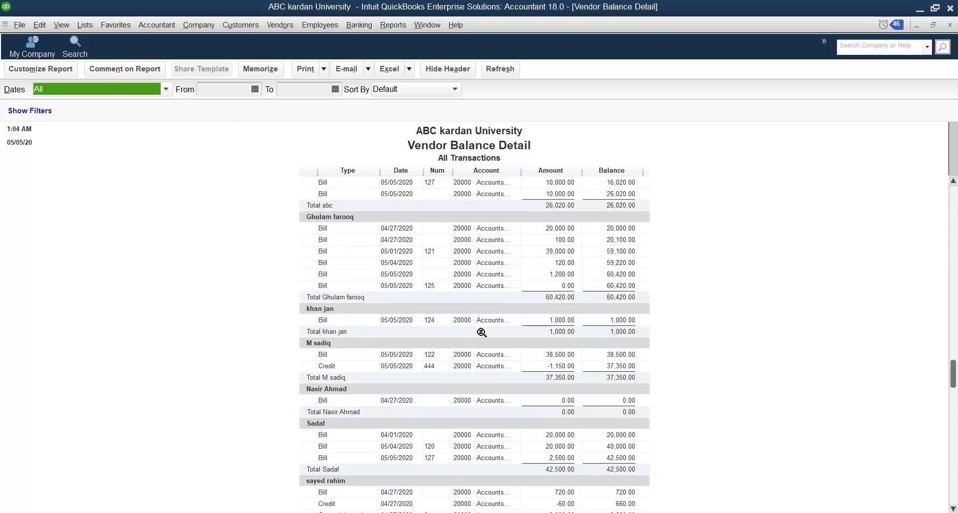
scroll(482, 335, down, 2)
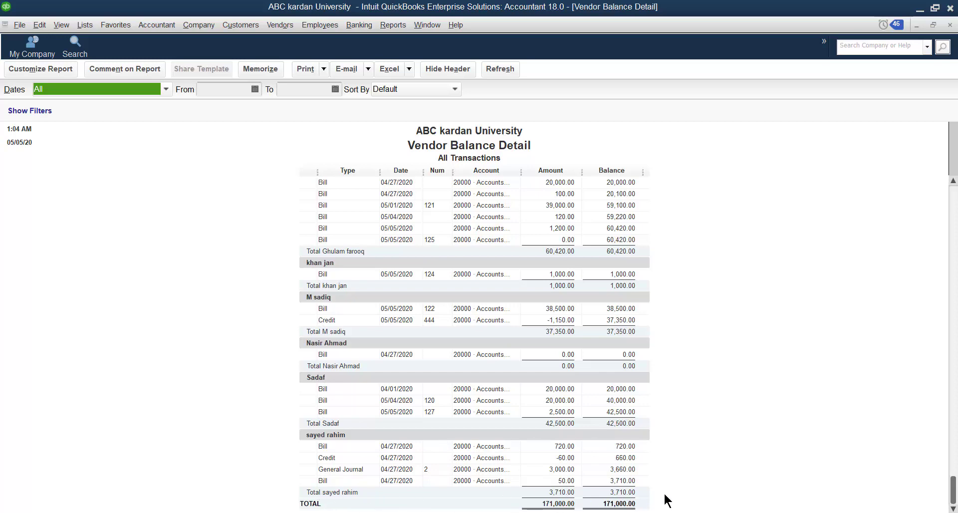
scroll(667, 357, up, 4)
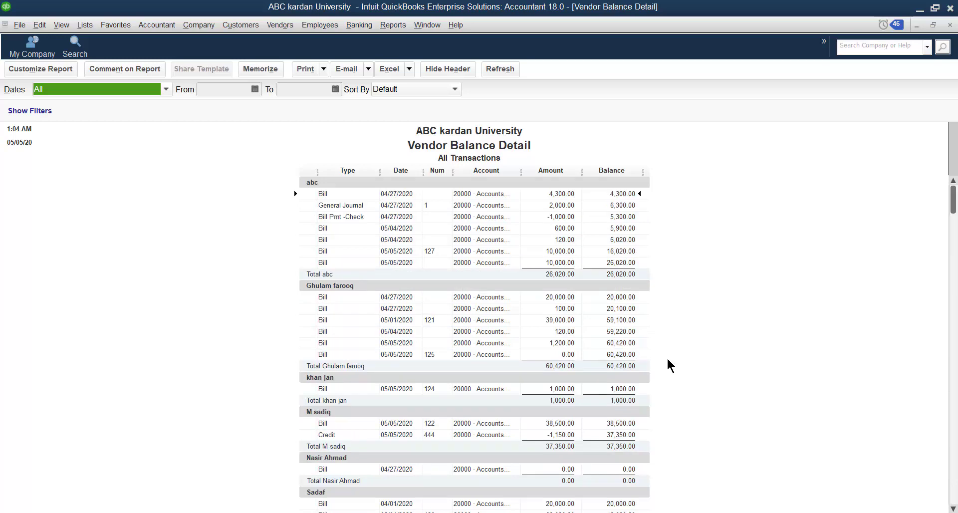
- View the vendor balances for This Month, Today and This Week in turn, and close the report
click(166, 90)
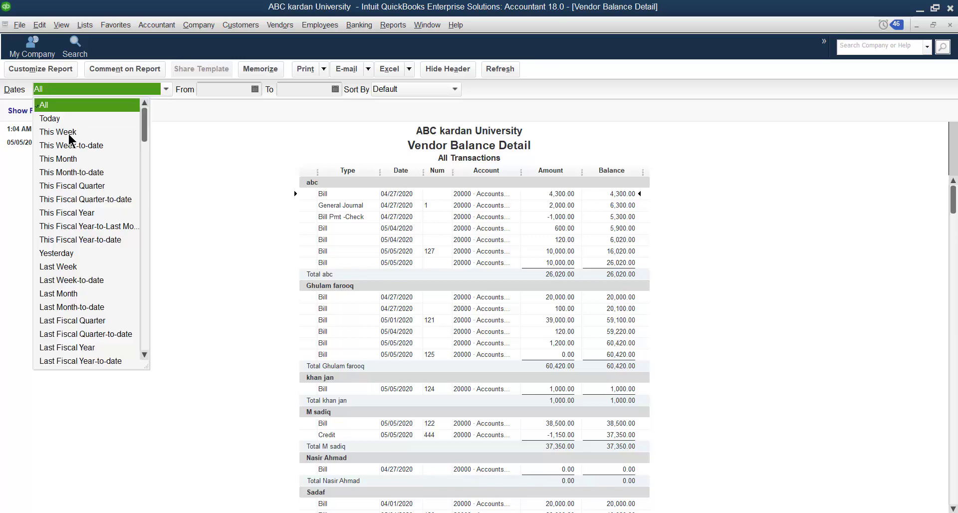
click(67, 159)
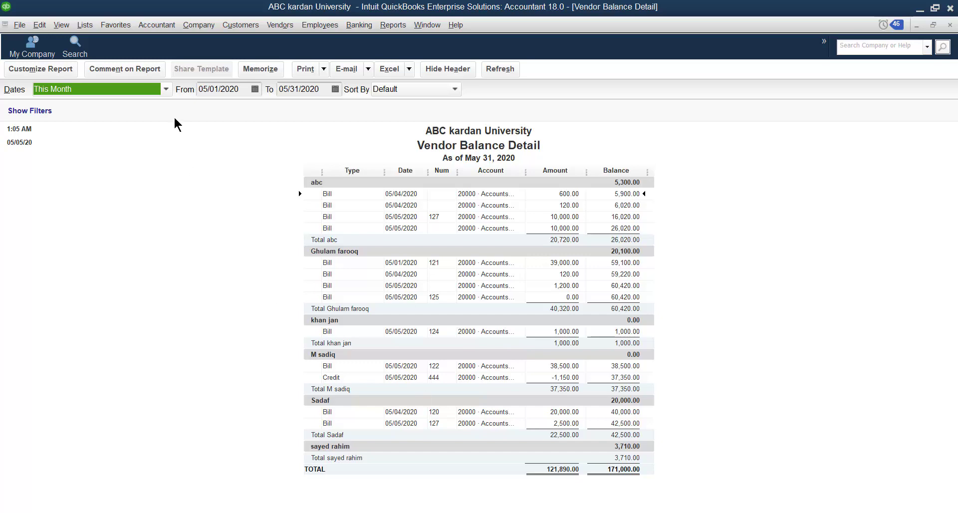
click(165, 89)
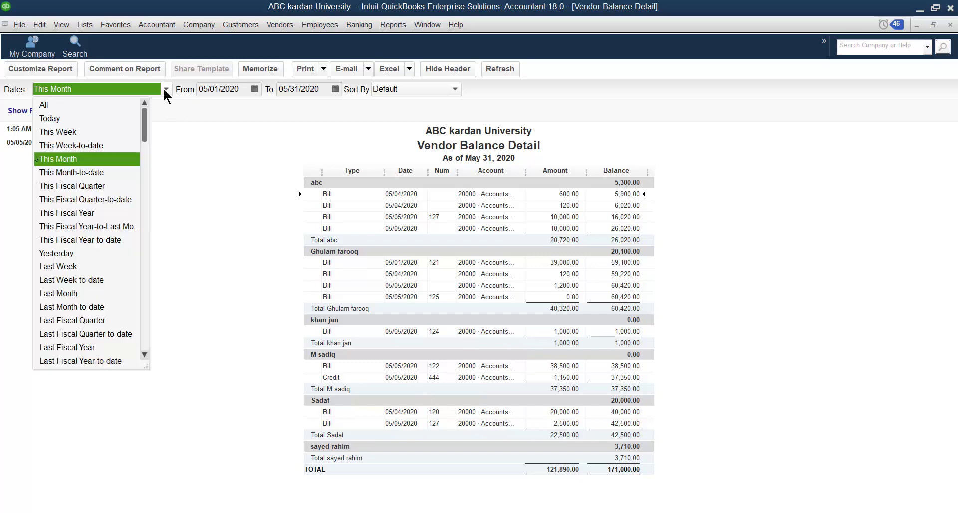
click(48, 119)
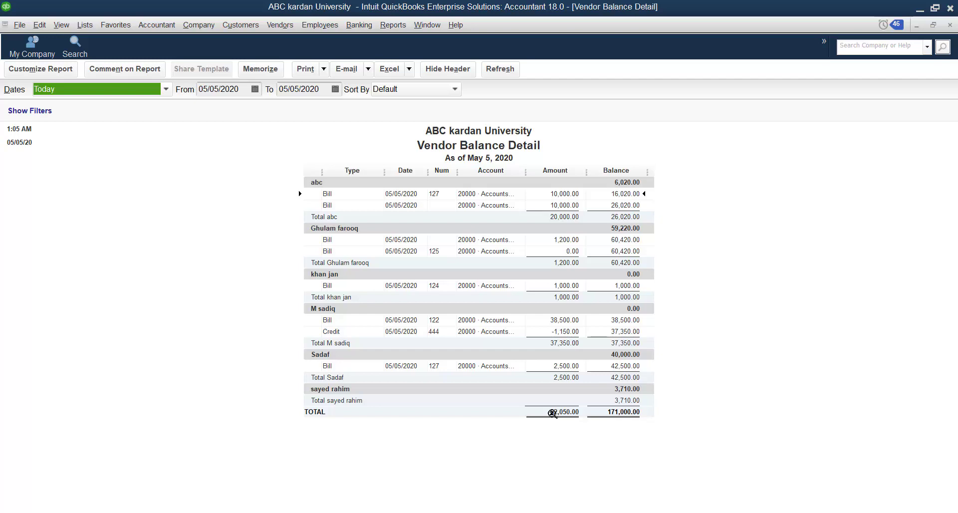
click(166, 90)
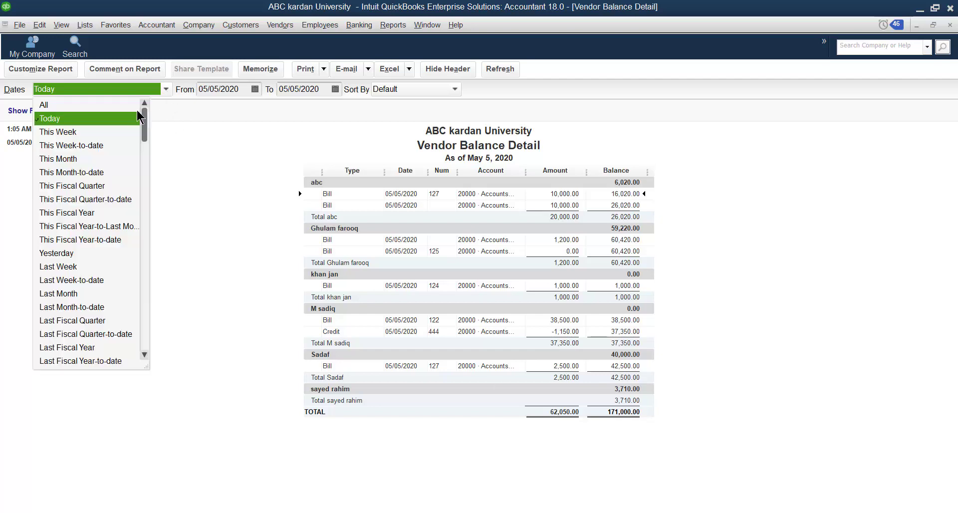
click(73, 133)
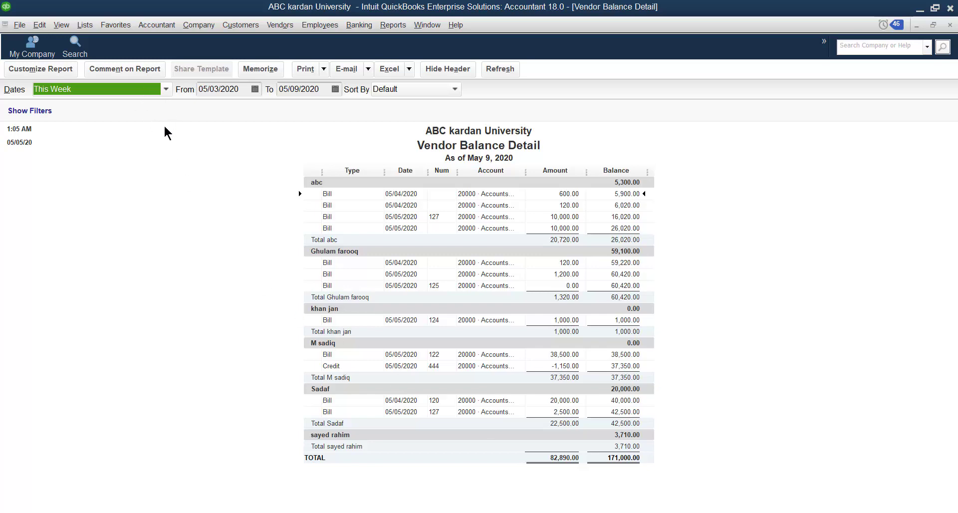
click(950, 26)
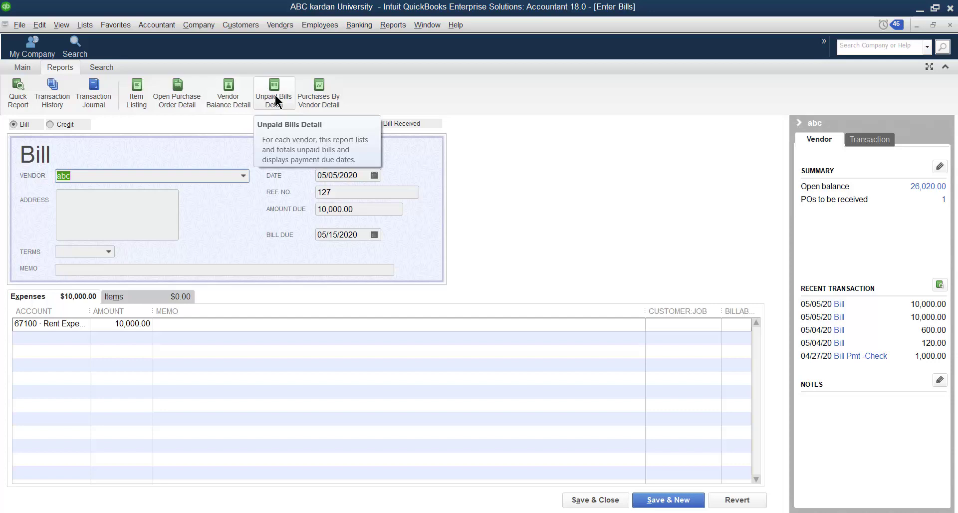
click(278, 25)
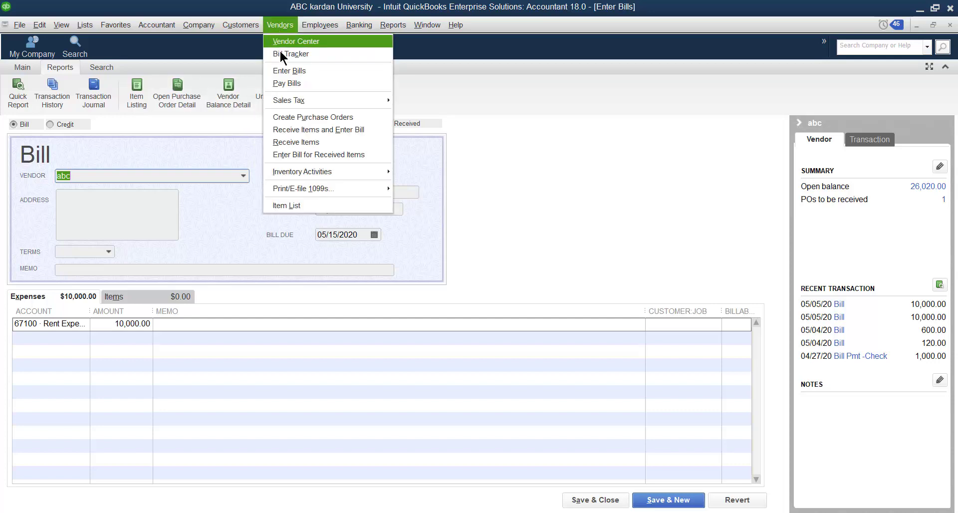
click(493, 124)
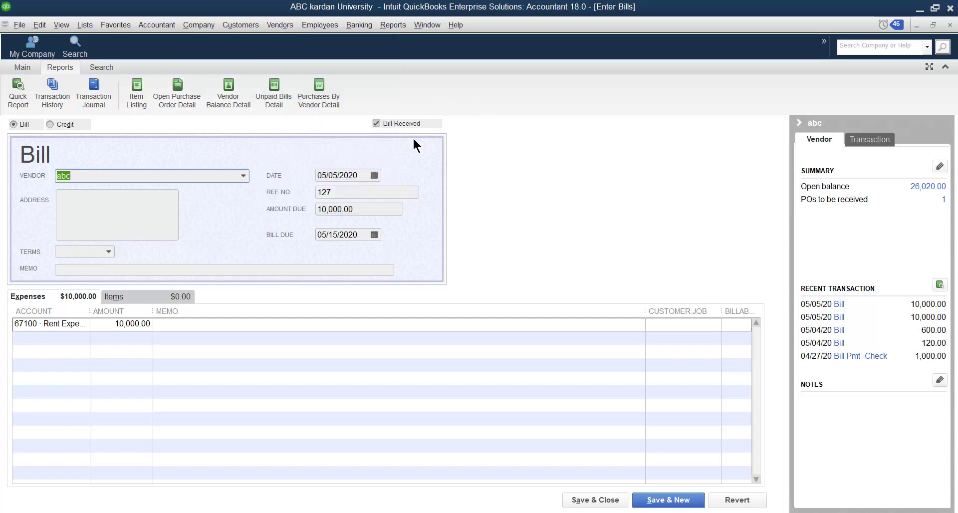
- Review the Unpaid Bills Detail report for all vendors down to the total and close it
click(274, 97)
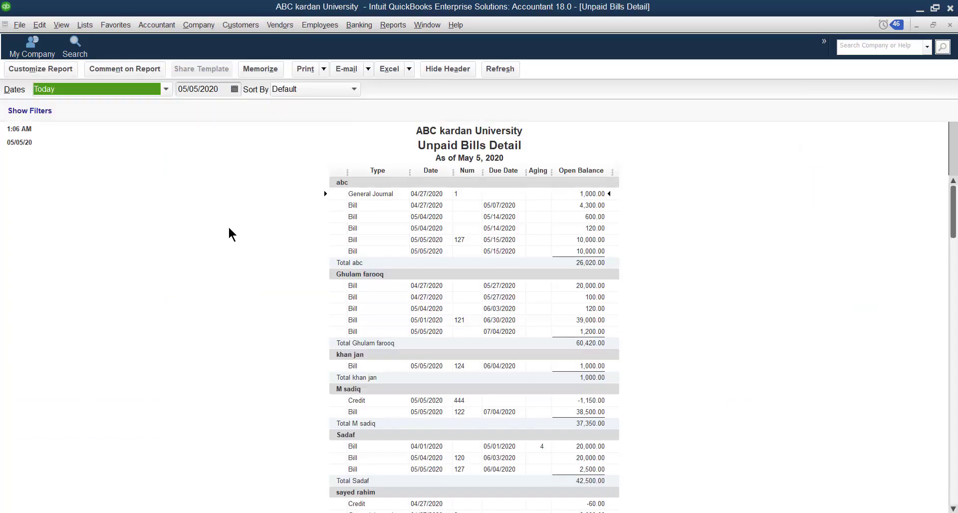
scroll(274, 307, down, 3)
scroll(270, 305, up, 3)
scroll(434, 235, down, 2)
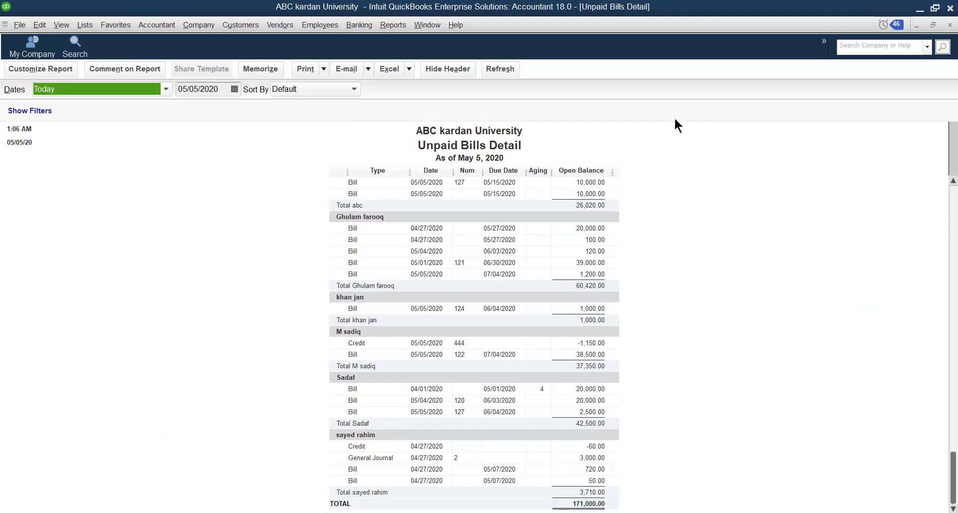
click(950, 24)
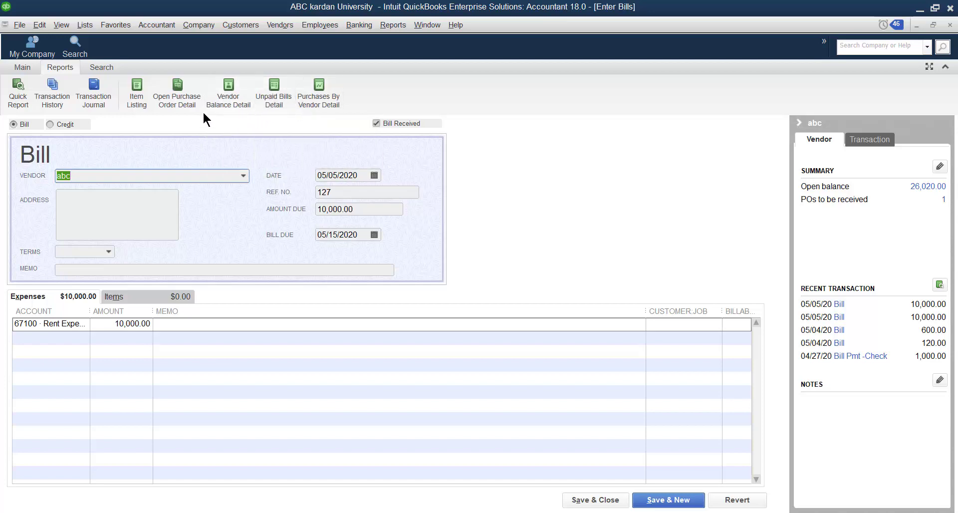
- Add a second expense line to the bill for account 63400 Interest Expense with an amount of 1,000.00
click(101, 68)
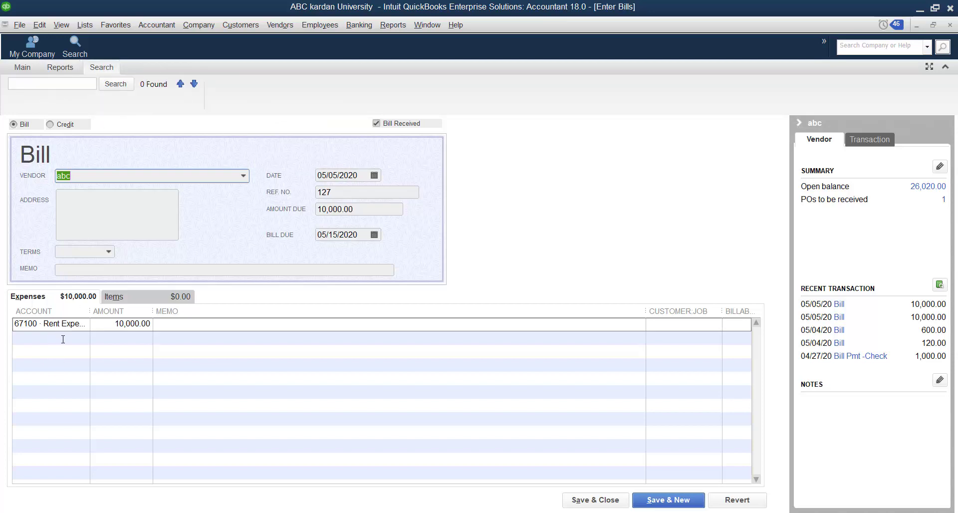
click(63, 339)
click(83, 337)
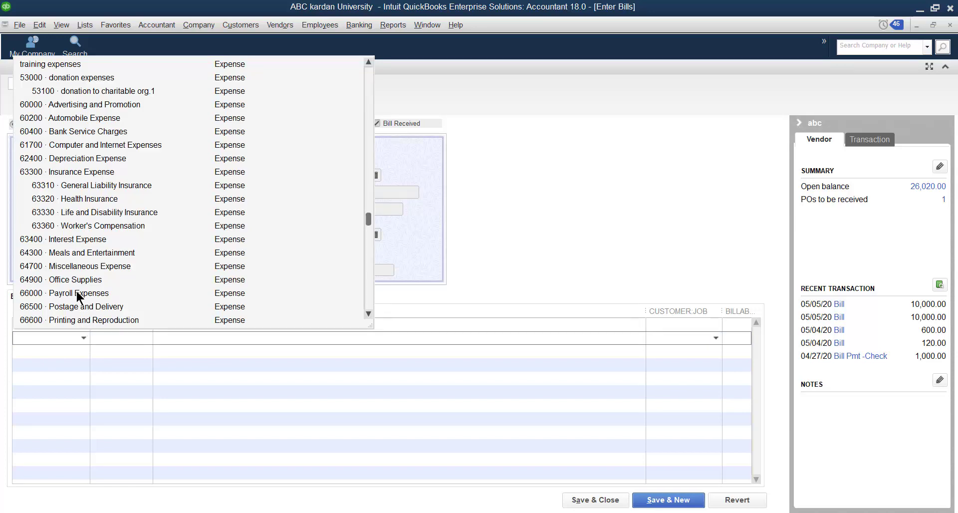
click(71, 238)
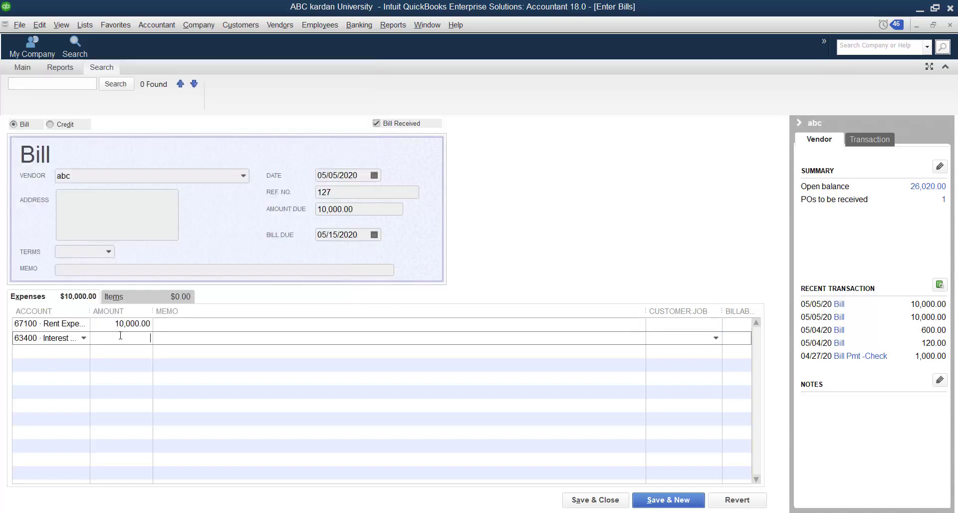
text(10000)
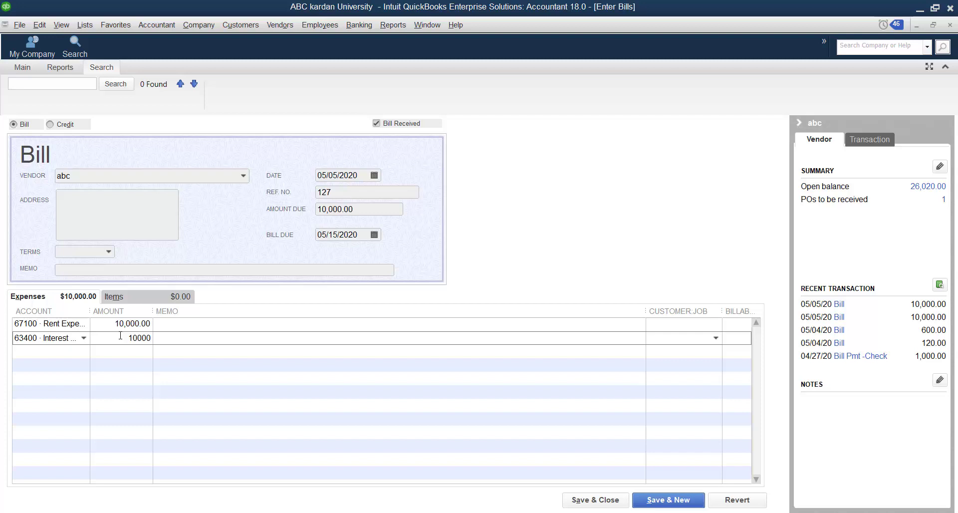
key(BackSpace)
click(129, 352)
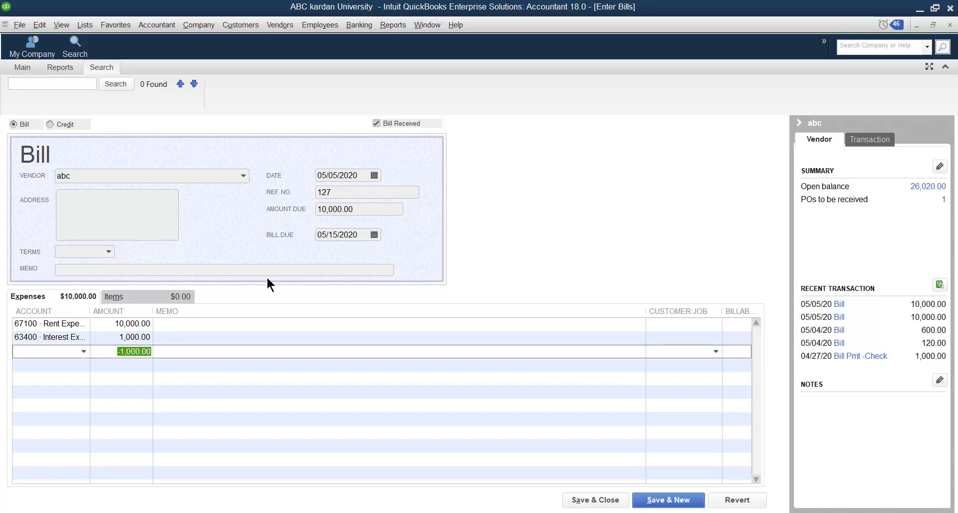
- Delete the negative offsetting amount from the third expense line and recalculate the bill's amount due
click(22, 68)
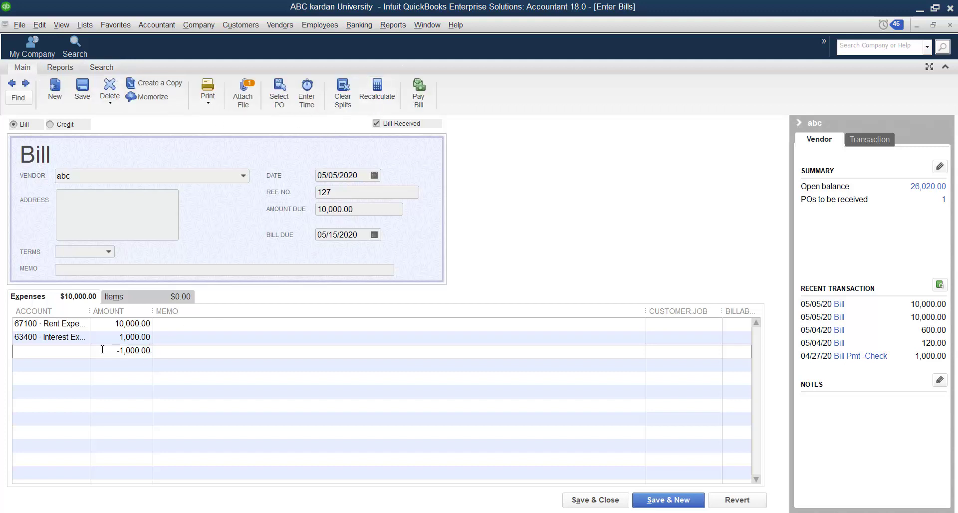
click(183, 351)
drag(115, 352, 192, 359)
key(Delete)
click(378, 88)
- Search the current bill's lines for the word "interest"
click(100, 68)
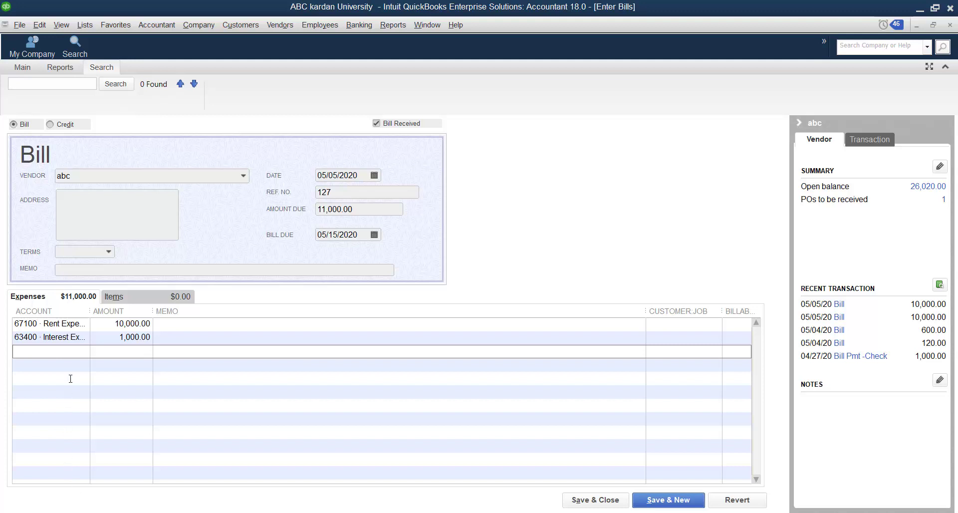
click(45, 83)
text(interest)
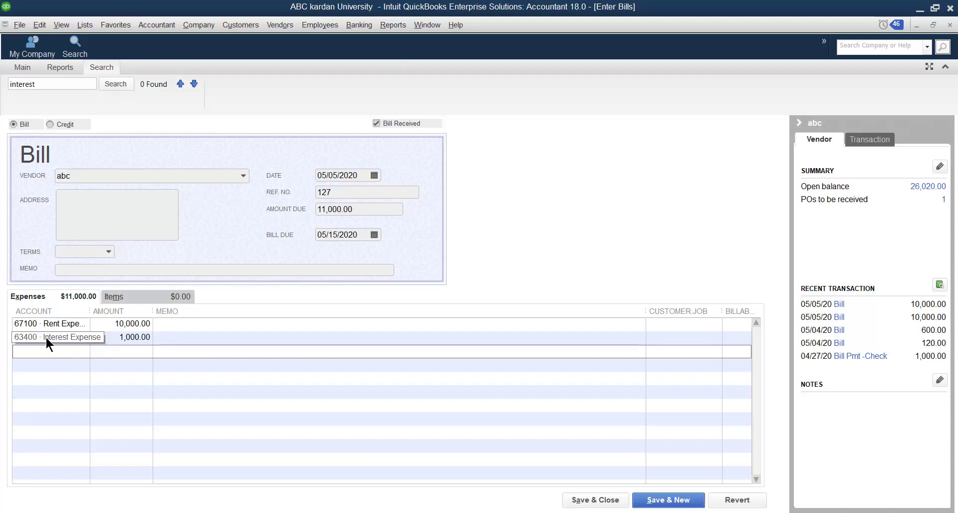
- Add the inventory parts keyboard and Ram as the first two item lines of the bill
click(122, 297)
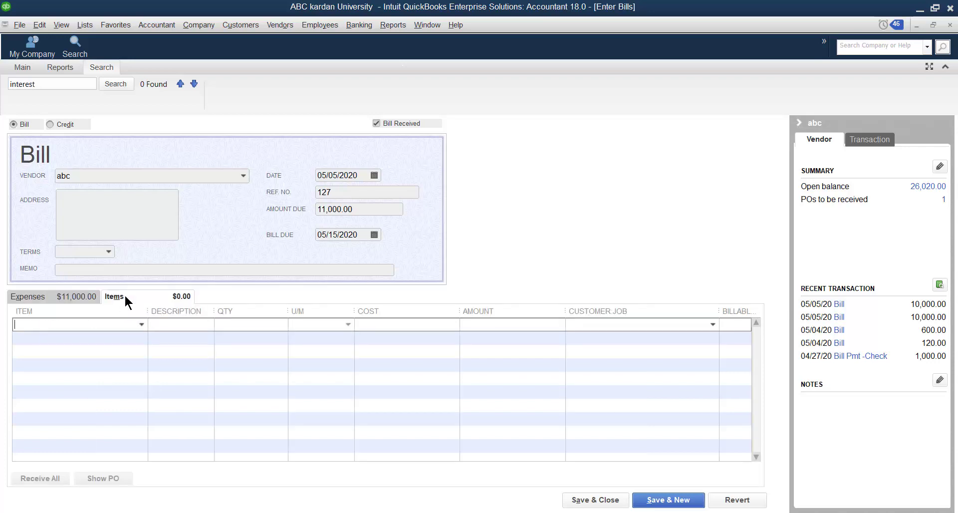
click(141, 324)
click(49, 159)
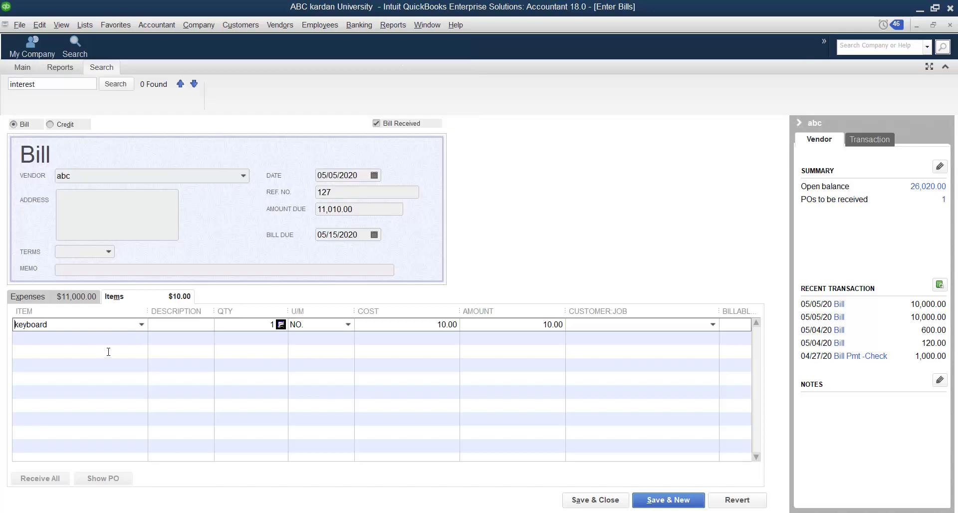
click(132, 344)
click(142, 337)
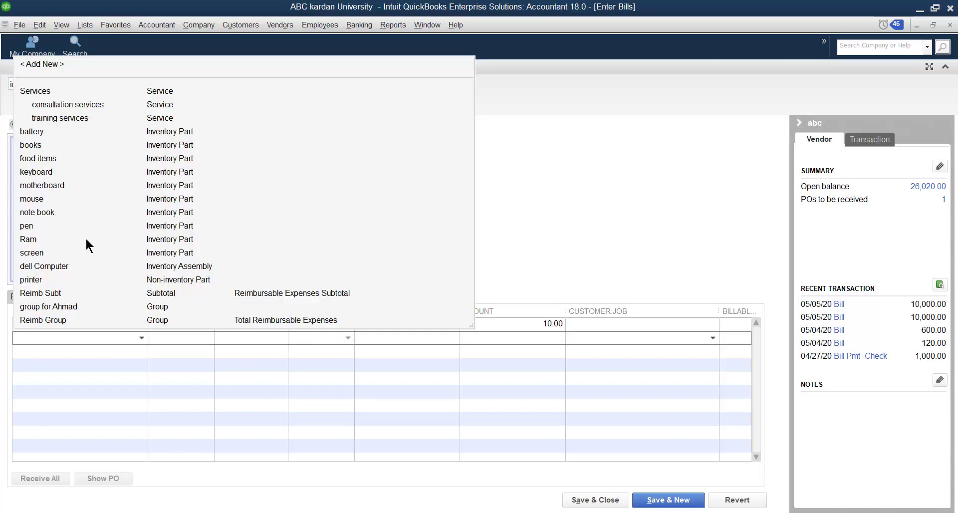
click(37, 237)
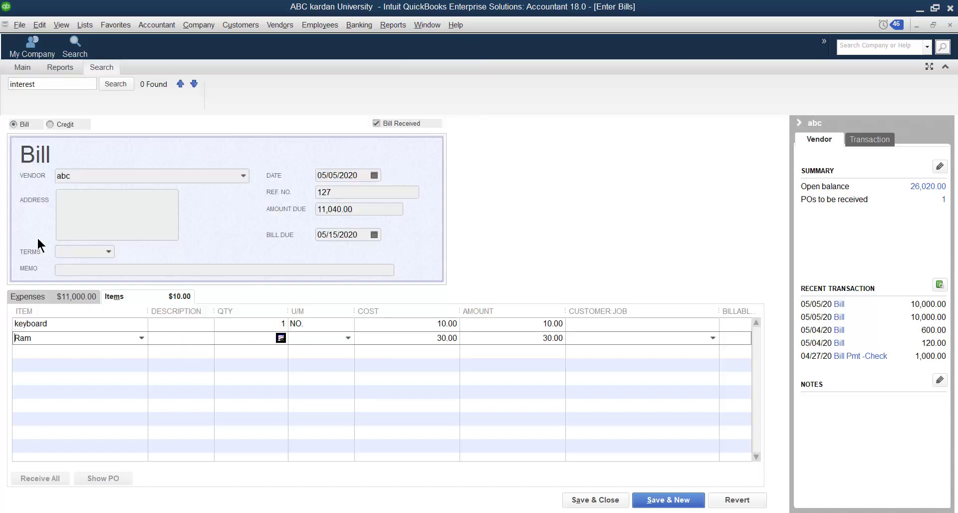
- Replace the search term and search the current bill for the item "Ram"
click(98, 65)
click(91, 66)
drag(74, 82, 0, 87)
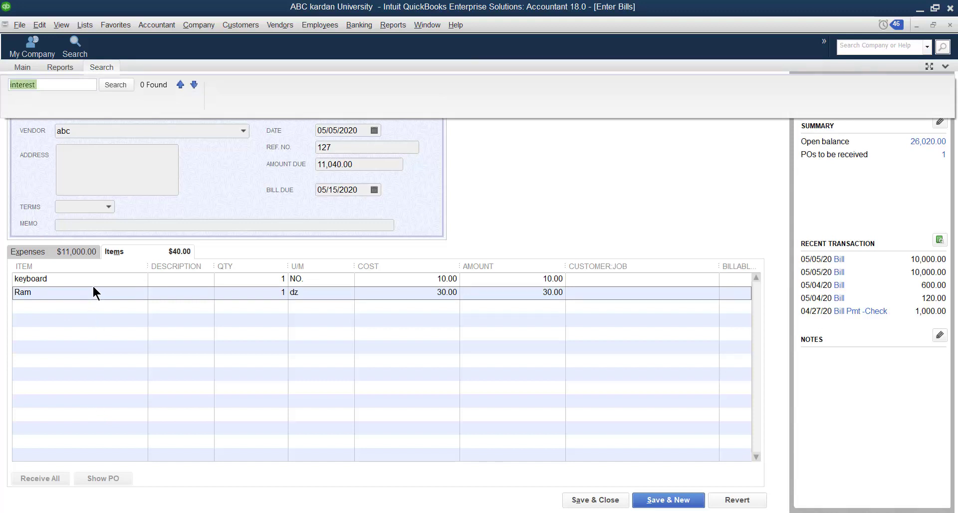
click(46, 84)
key(BackSpace)
key(BackSpace)
key(BackSpace)
key(BackSpace)
key(BackSpace)
key(BackSpace)
key(BackSpace)
key(BackSpace)
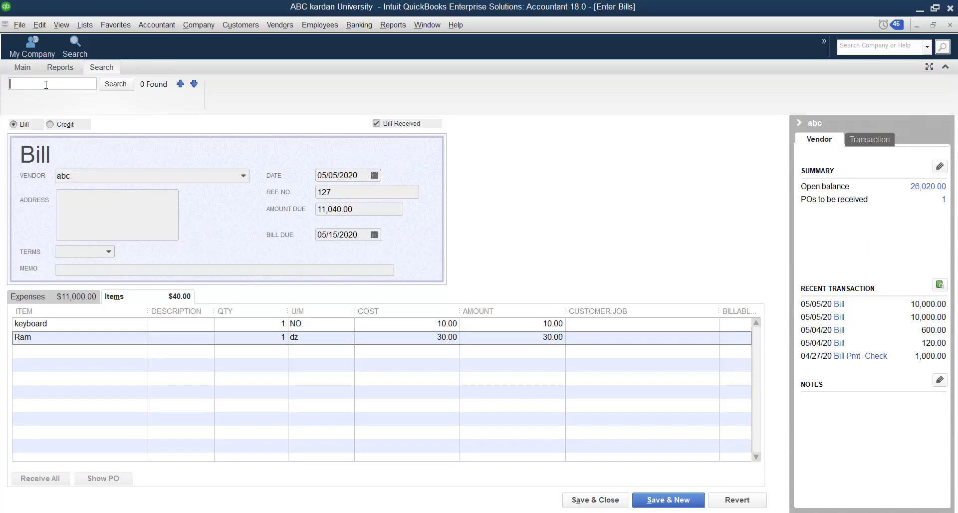
text(ram)
drag(29, 84, 1, 93)
text(Ram)
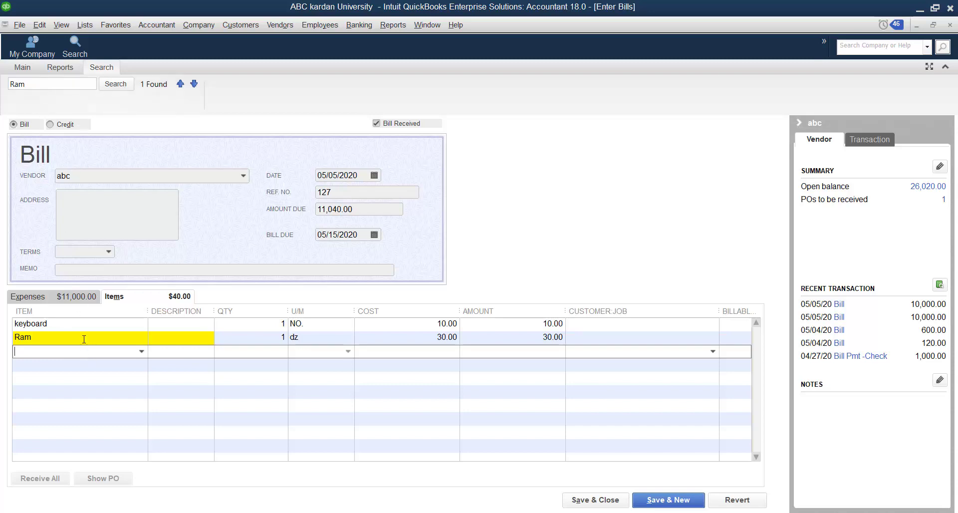
- Add the inventory parts screen and pen as the third and fourth item lines of the bill
click(141, 351)
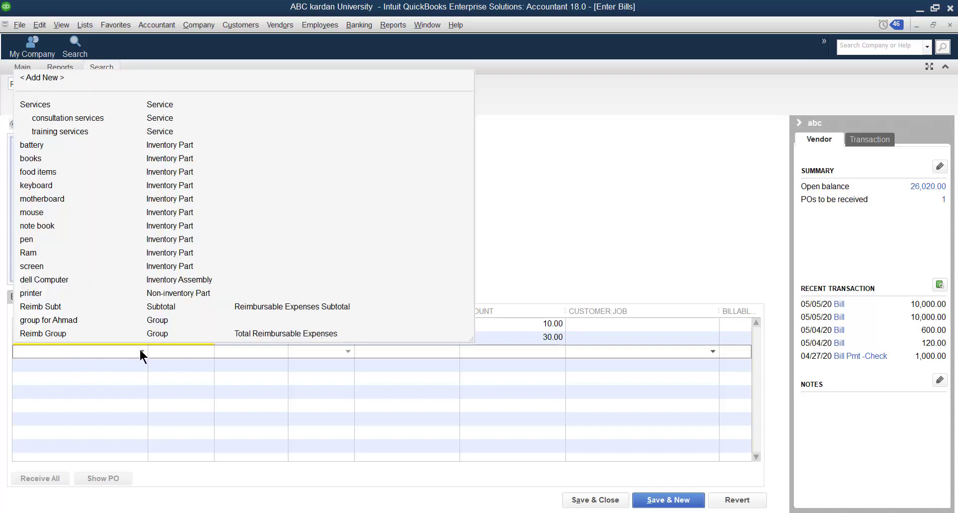
click(42, 266)
click(100, 370)
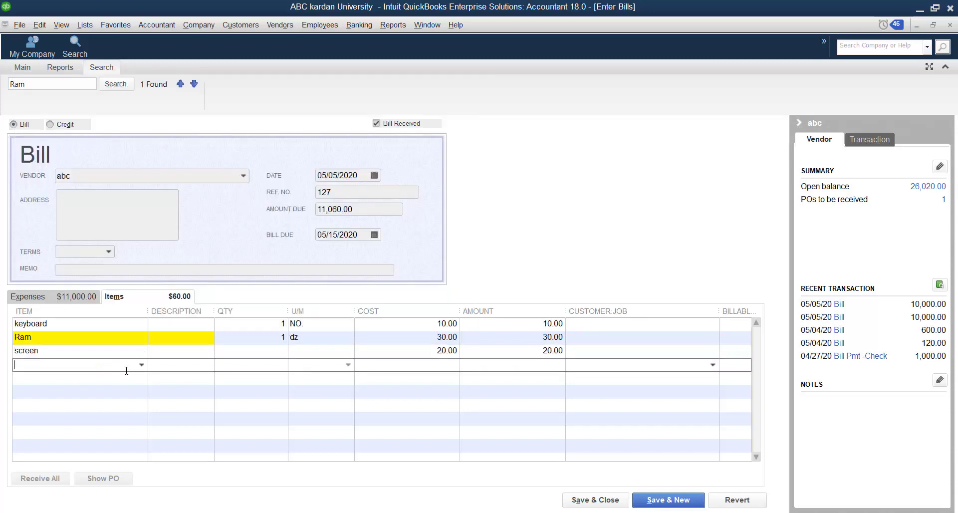
click(141, 364)
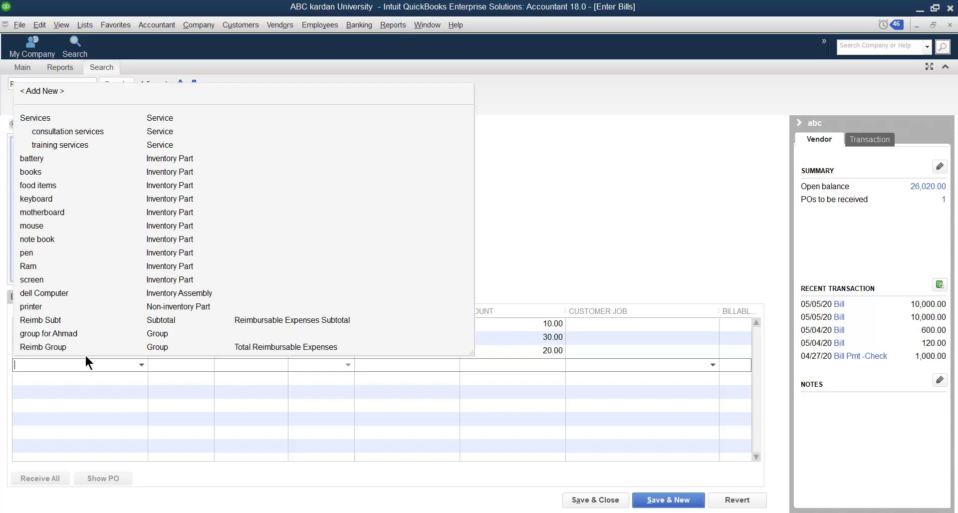
click(32, 252)
- Search the current bill for the item "pen" and go to its highlighted line
click(34, 82)
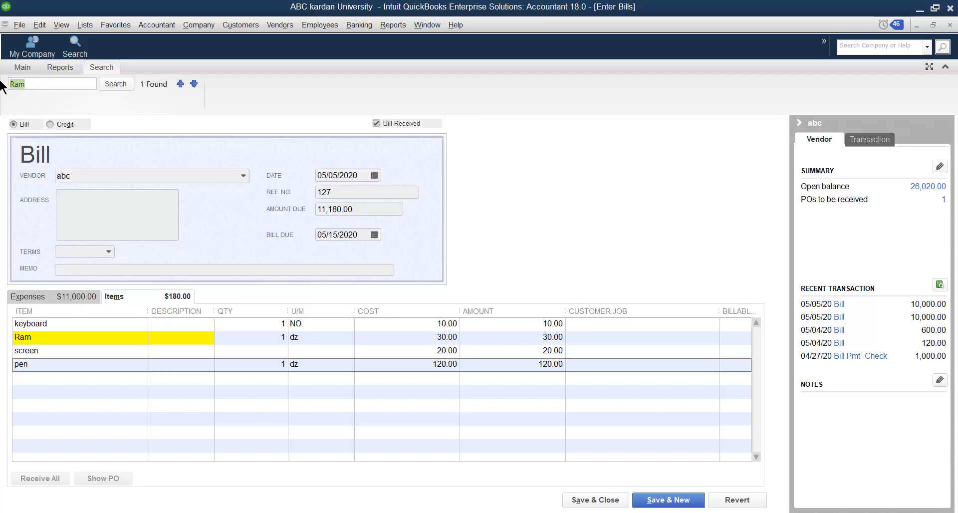
text(pen)
click(116, 84)
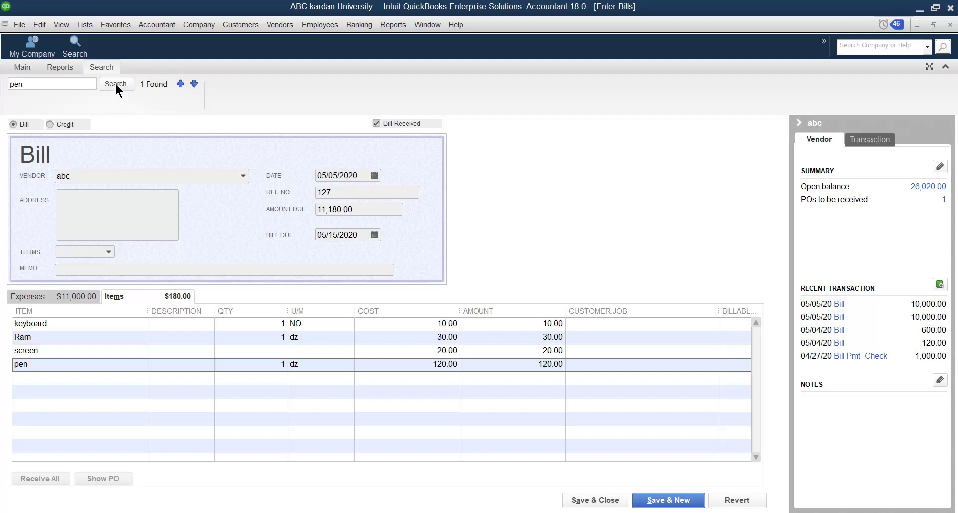
click(79, 366)
click(96, 380)
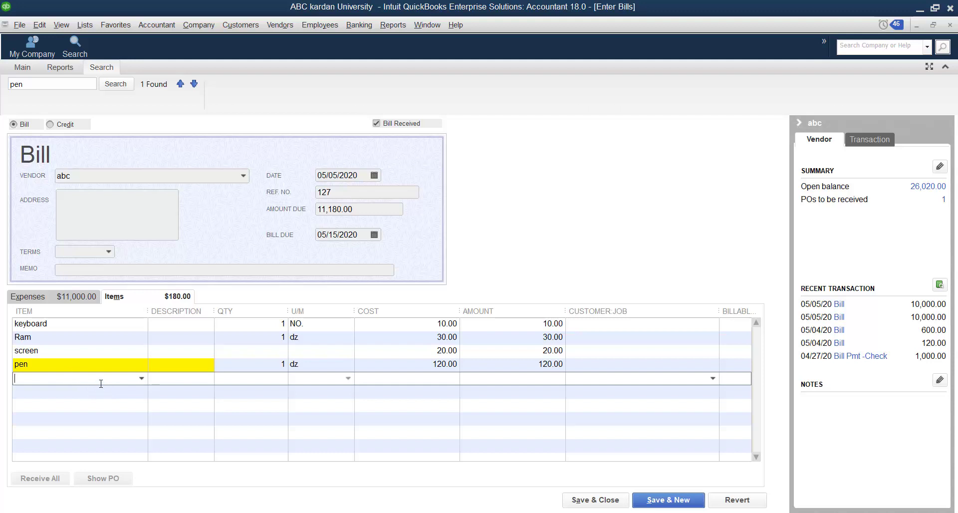
- Clear the previous search term and search the current bill for the item "screen"
drag(28, 86, 0, 87)
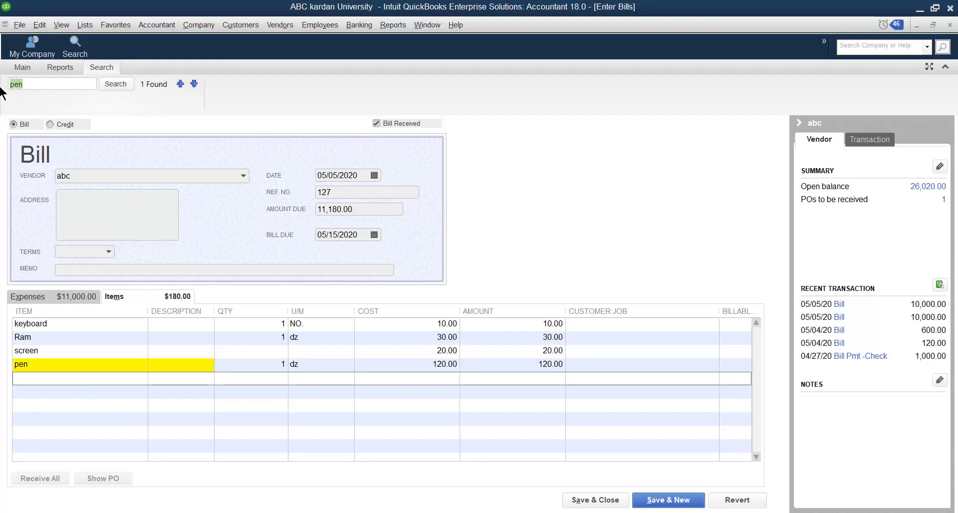
click(0, 87)
key(BackSpace)
key(BackSpace)
key(BackSpace)
text(screen)
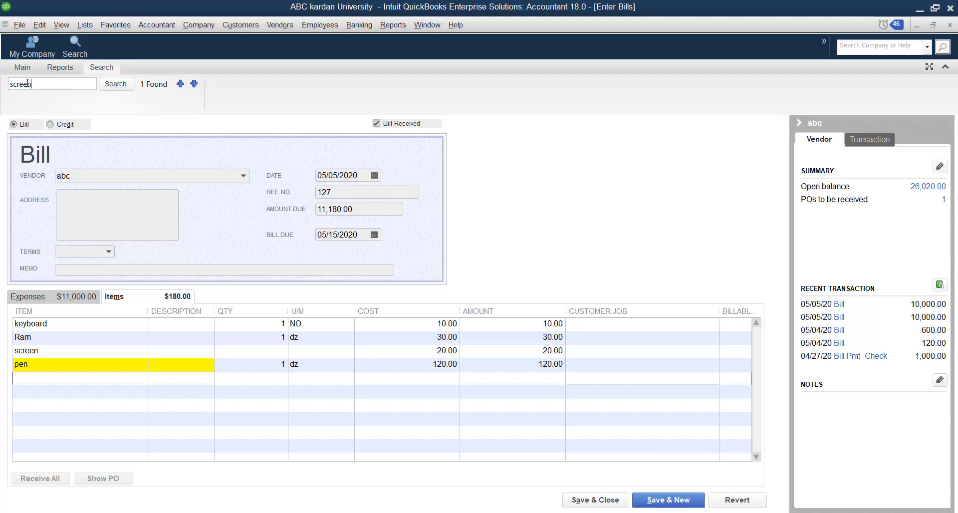
click(59, 391)
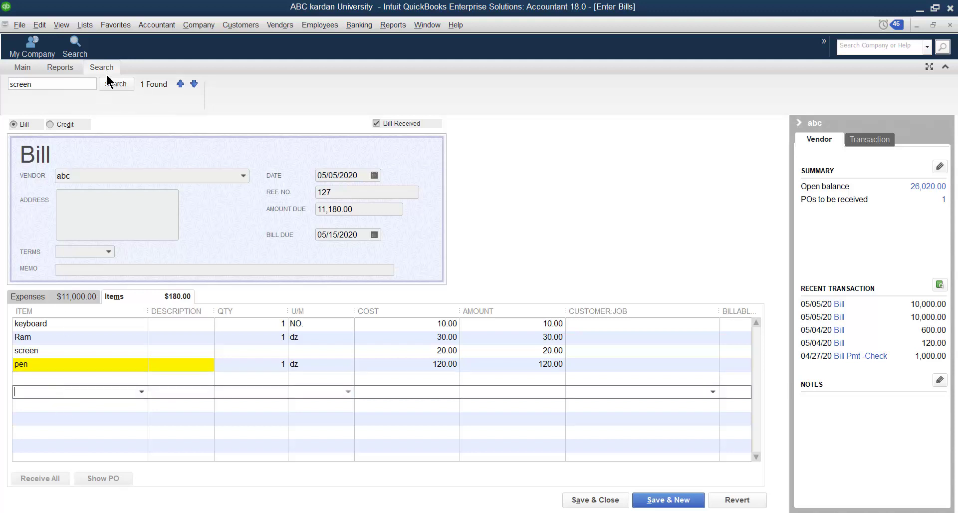
click(114, 84)
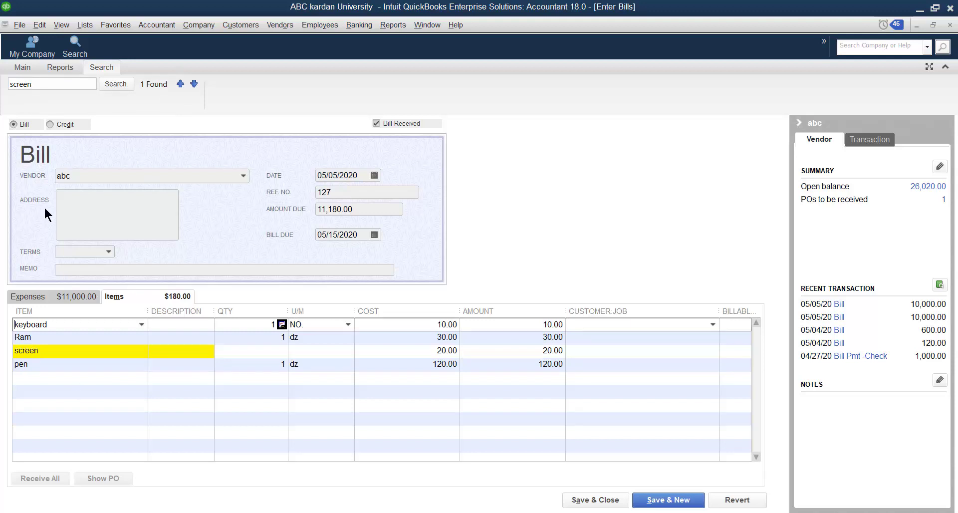
click(23, 67)
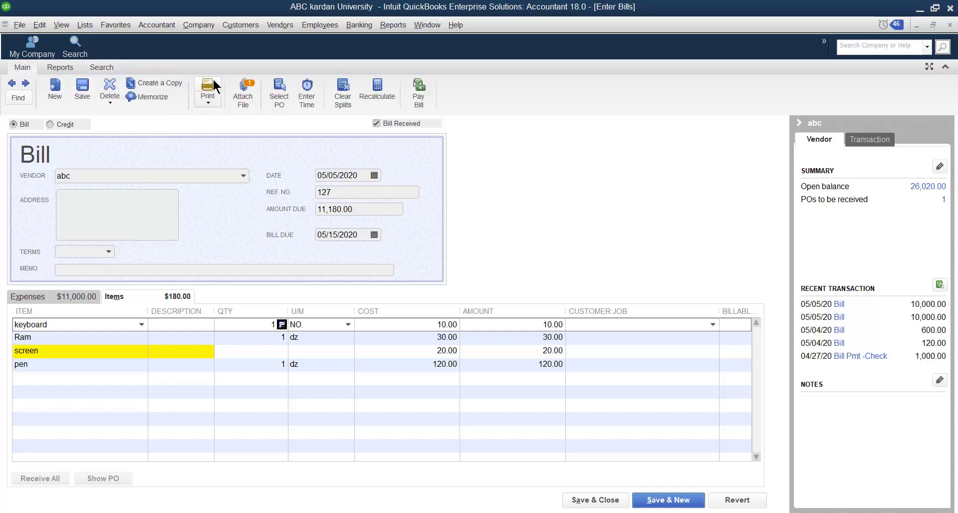
click(287, 26)
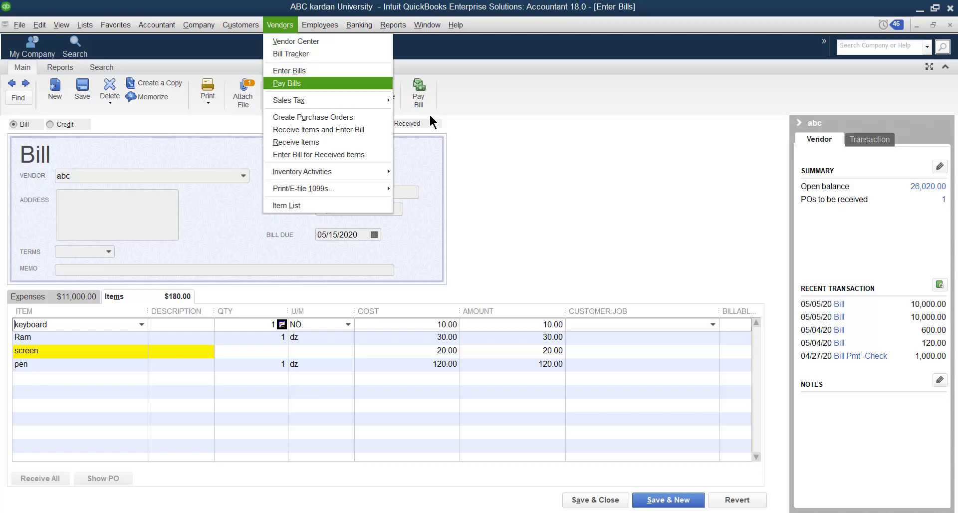
click(546, 139)
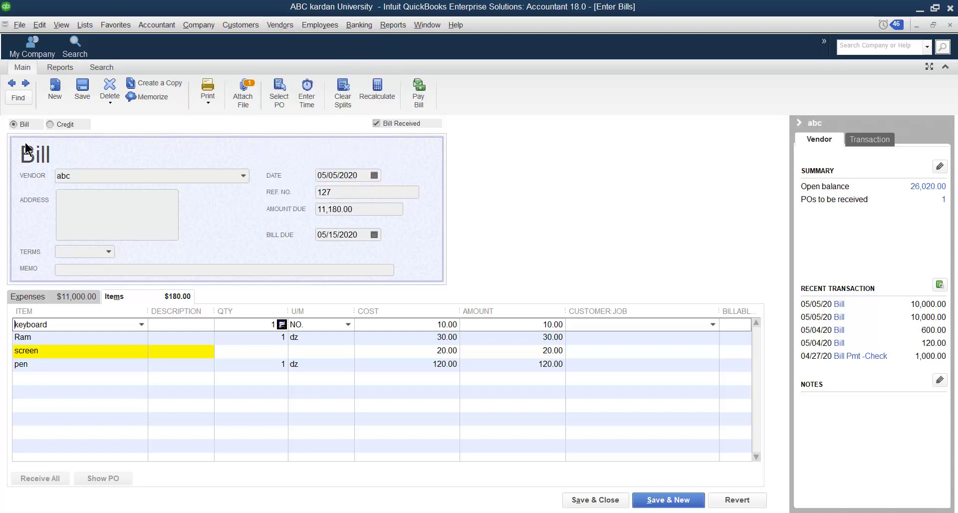
- Review the bill's expense and item lines, and view the transaction as a credit before switching it back to a bill
click(24, 296)
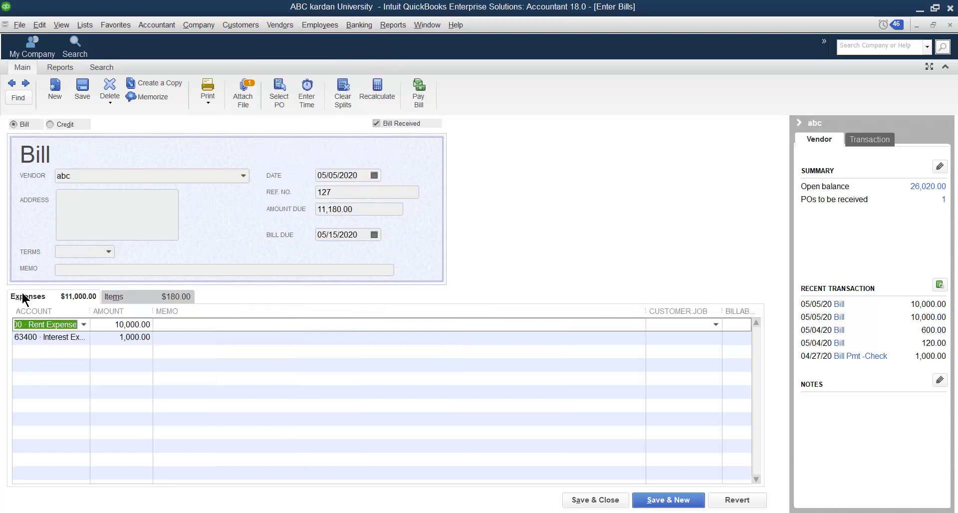
click(145, 295)
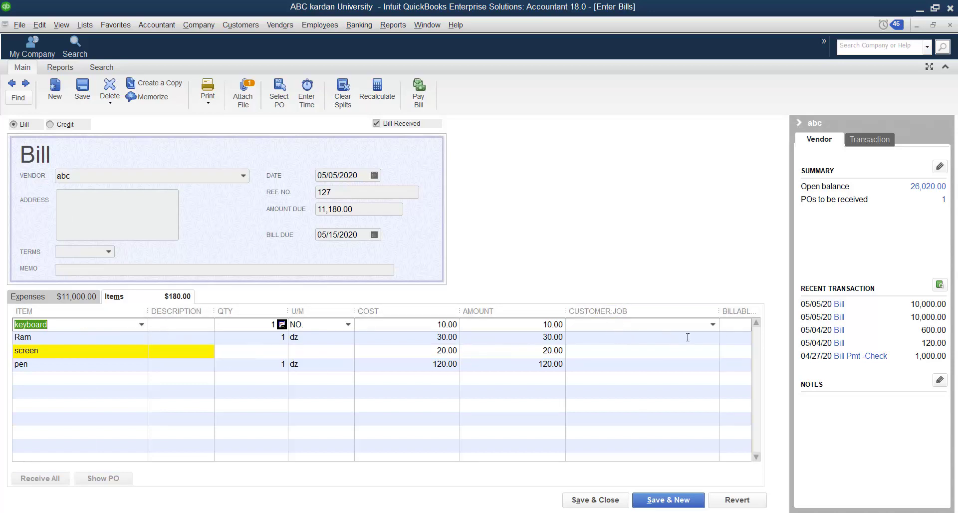
click(50, 125)
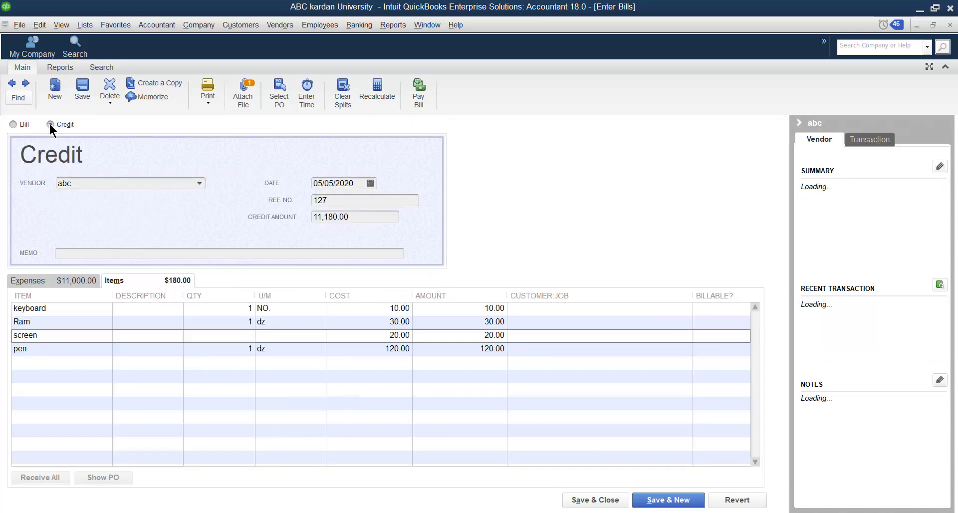
click(13, 125)
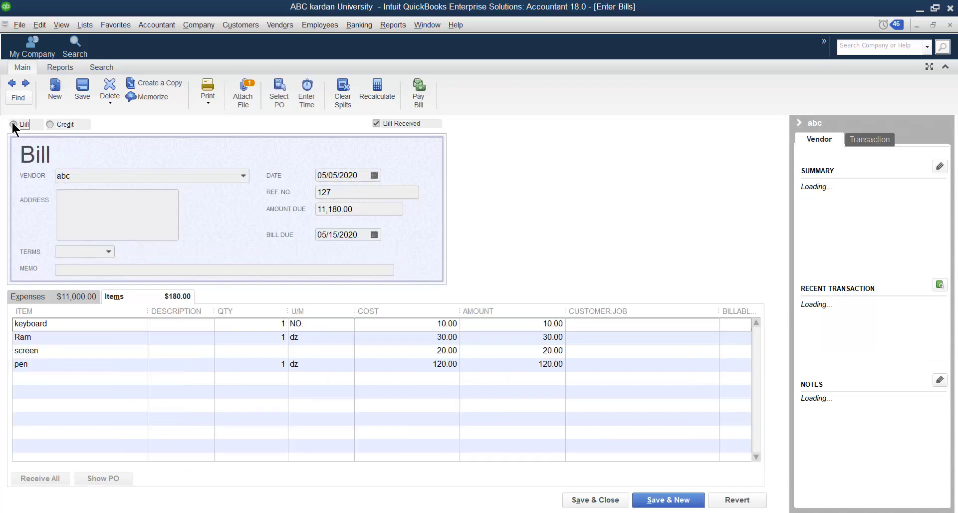